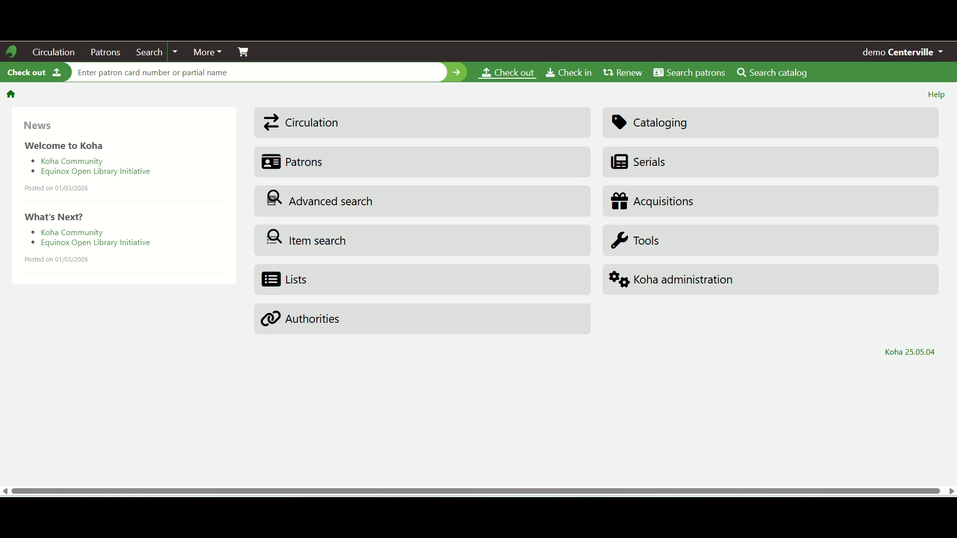
{"action": "left_click", "coordinate": [693, 139]}
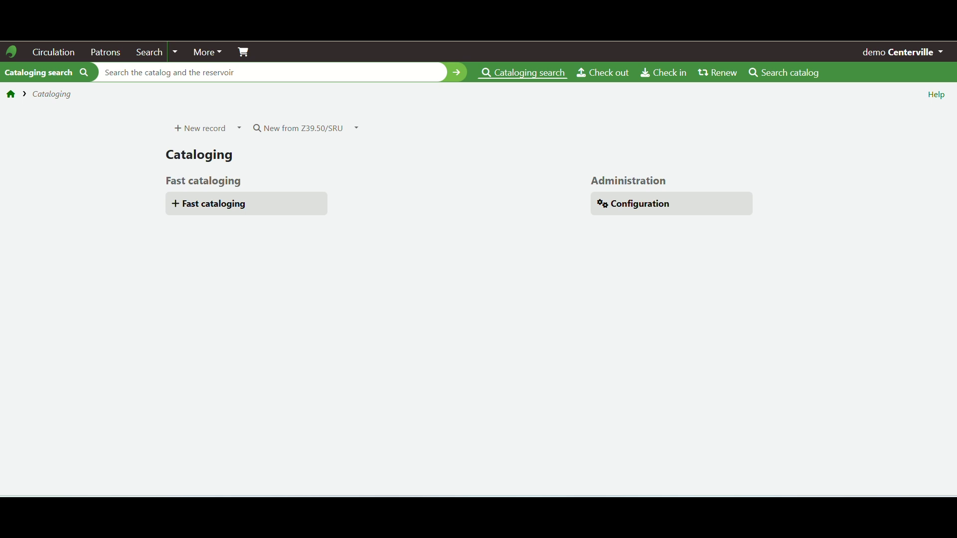
{"action": "left_click", "coordinate": [306, 132]}
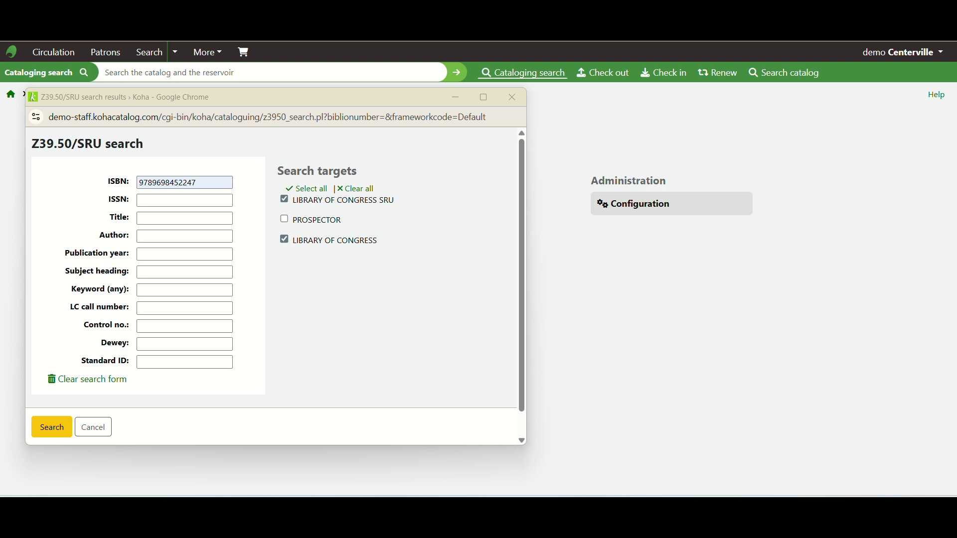
{"action": "left_click", "coordinate": [204, 185]}
{"action": "left_click", "coordinate": [188, 219]}
{"action": "left_click", "coordinate": [171, 239]}
{"action": "left_click", "coordinate": [167, 256]}
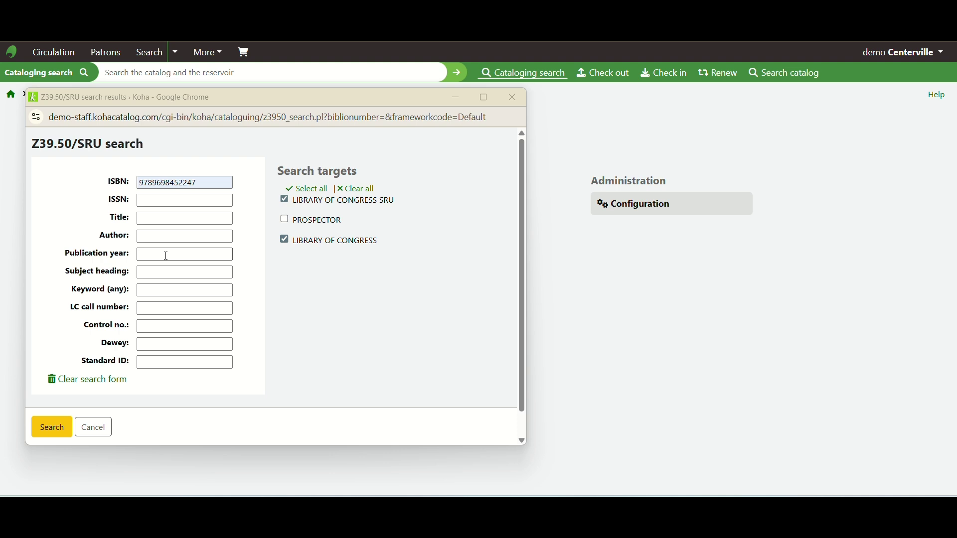
{"action": "left_click", "coordinate": [154, 343]}
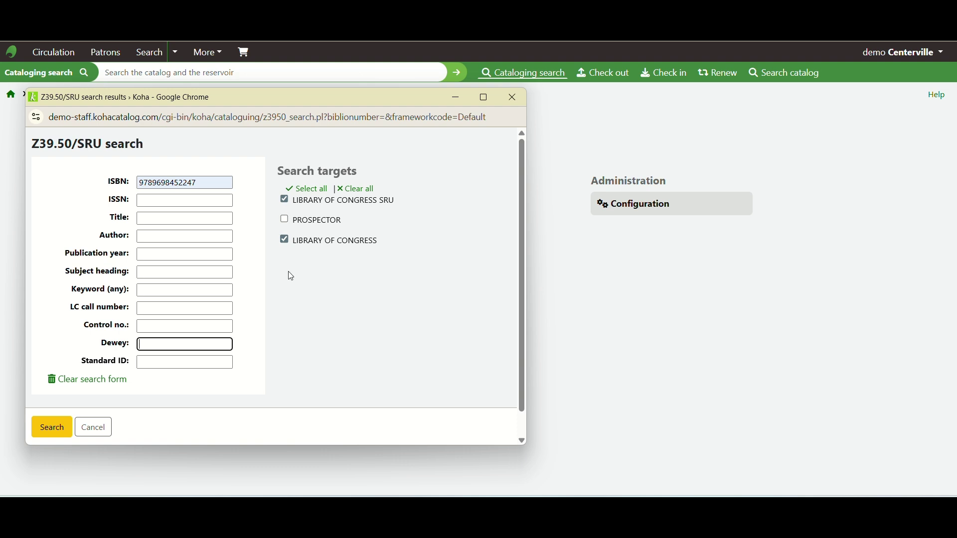
{"action": "left_click", "coordinate": [49, 430]}
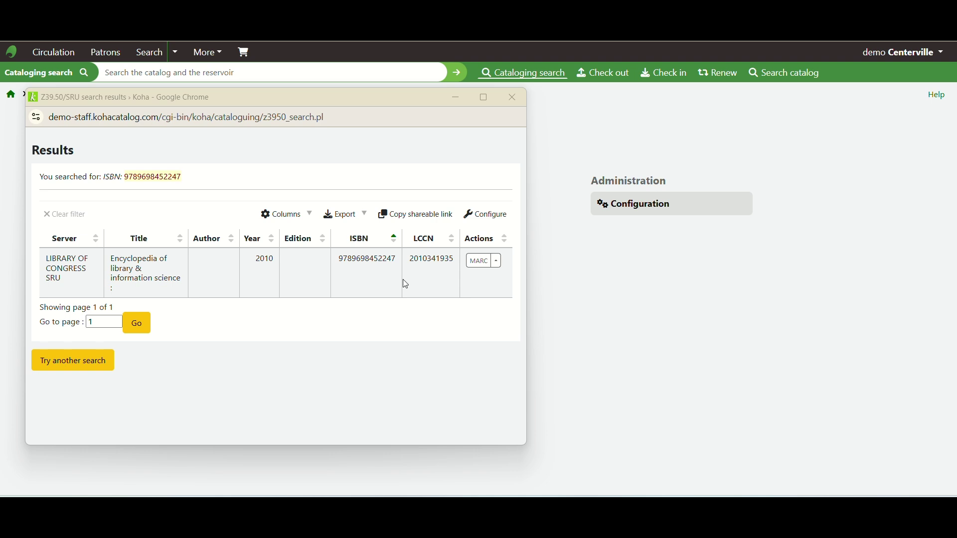
Step: Import the Encyclopedia of library & information science record from the search results
{"action": "left_click", "coordinate": [496, 264]}
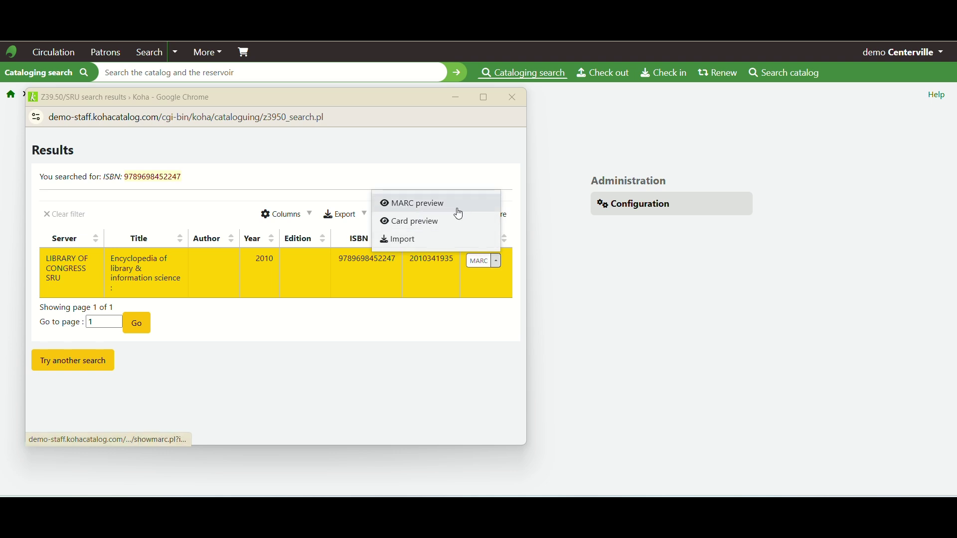
{"action": "left_click", "coordinate": [404, 244]}
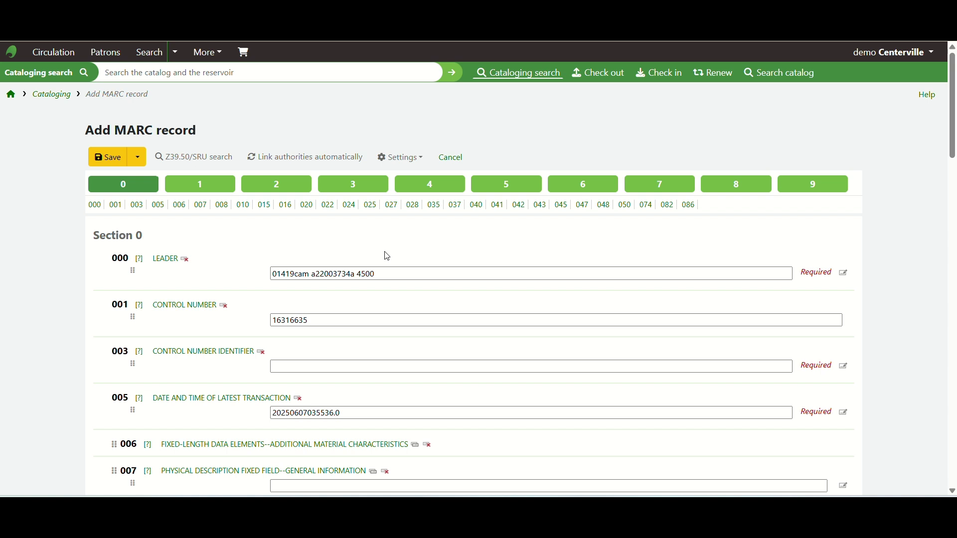
Step: Set the Dewey classification number (082 subfield a) to 25.4 and try to save the MARC record
{"action": "scroll", "coordinate": [387, 256], "scroll_direction": "down", "scroll_amount": 10}
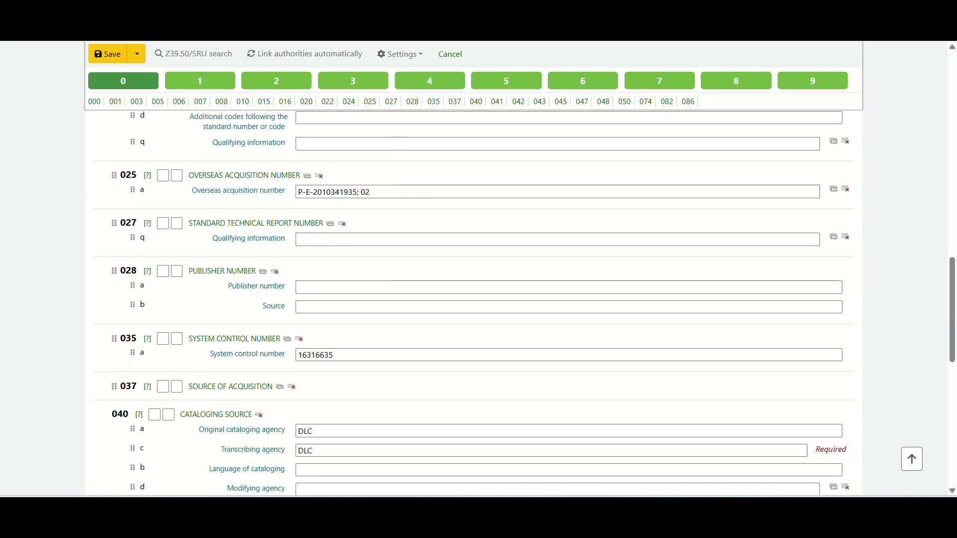
{"action": "scroll", "coordinate": [359, 226], "scroll_direction": "down", "scroll_amount": 3}
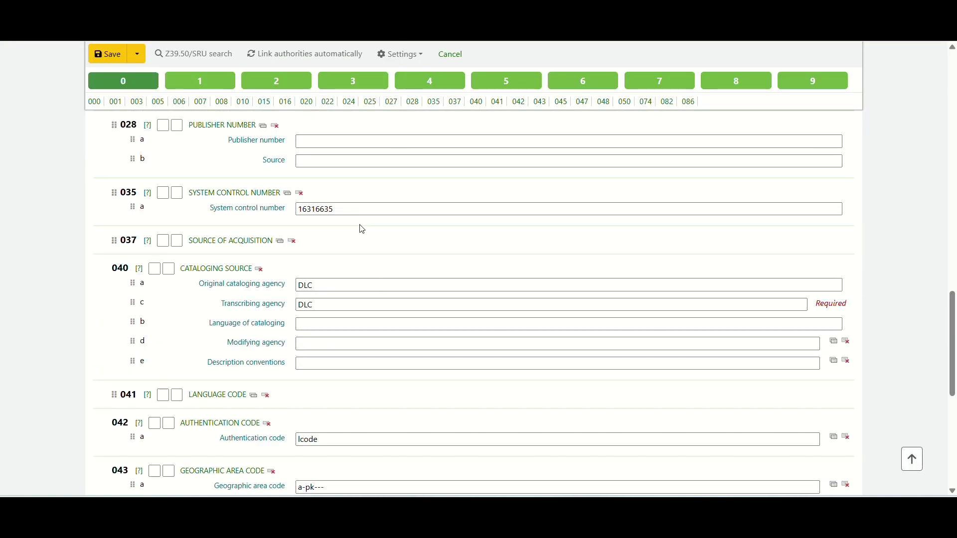
{"action": "scroll", "coordinate": [362, 229], "scroll_direction": "down", "scroll_amount": 8}
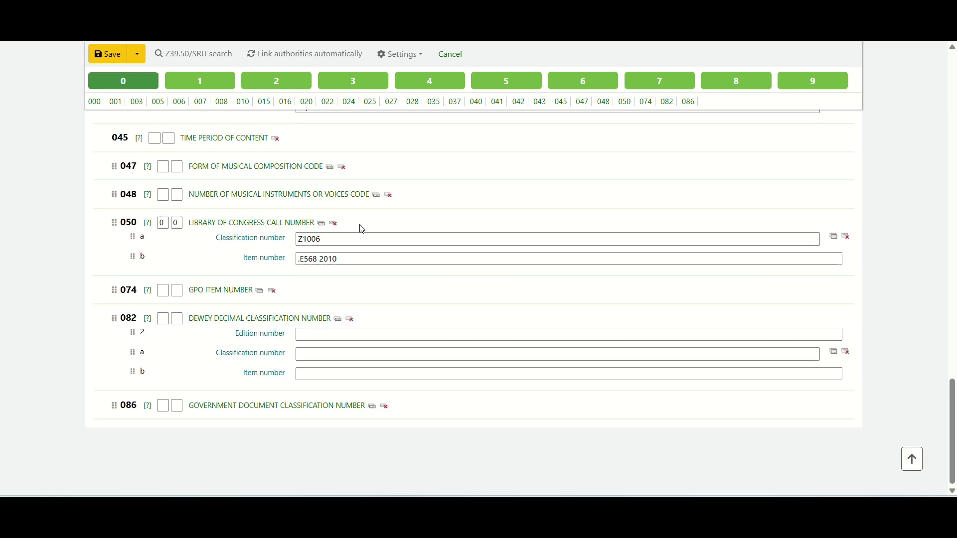
{"action": "left_click", "coordinate": [175, 88]}
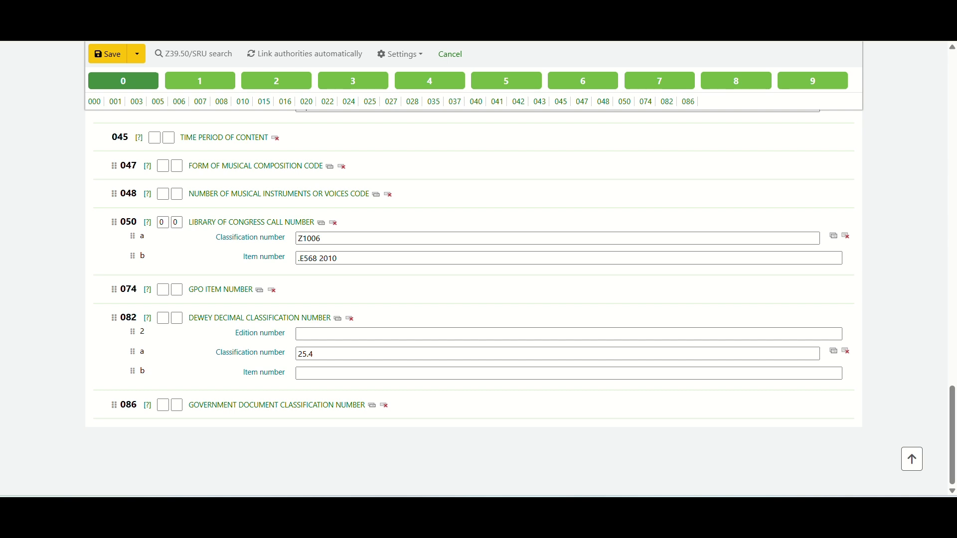
{"action": "left_click", "coordinate": [115, 55]}
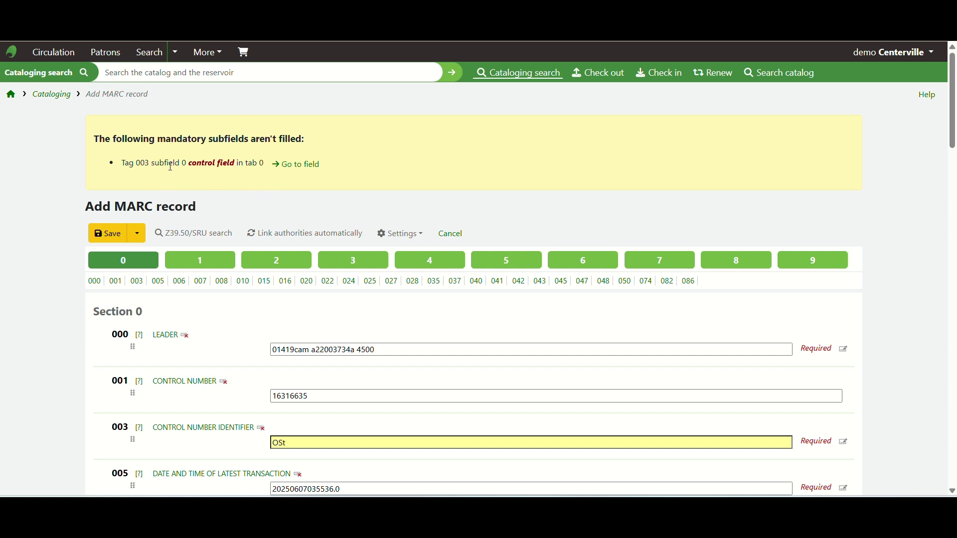
Step: Fill the mandatory control number identifier (003) with OSt and save the MARC record
{"action": "left_click", "coordinate": [298, 168]}
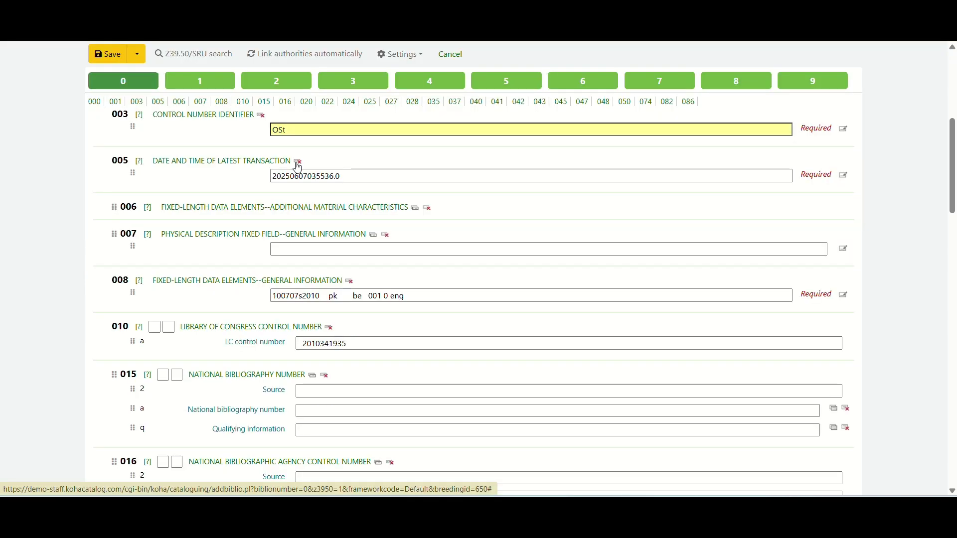
{"action": "scroll", "coordinate": [314, 143], "scroll_direction": "up", "scroll_amount": 3}
{"action": "scroll", "coordinate": [317, 145], "scroll_direction": "up", "scroll_amount": 1}
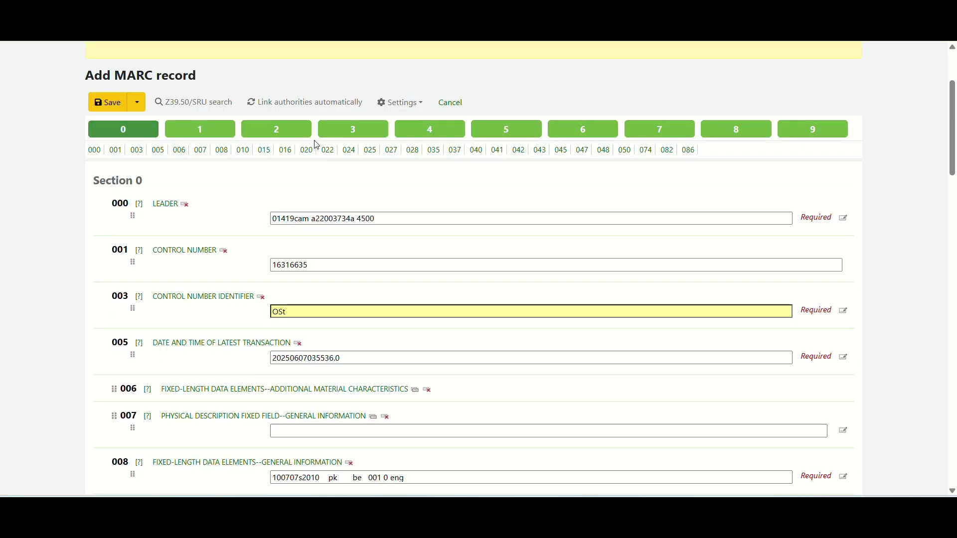
{"action": "left_click", "coordinate": [328, 313]}
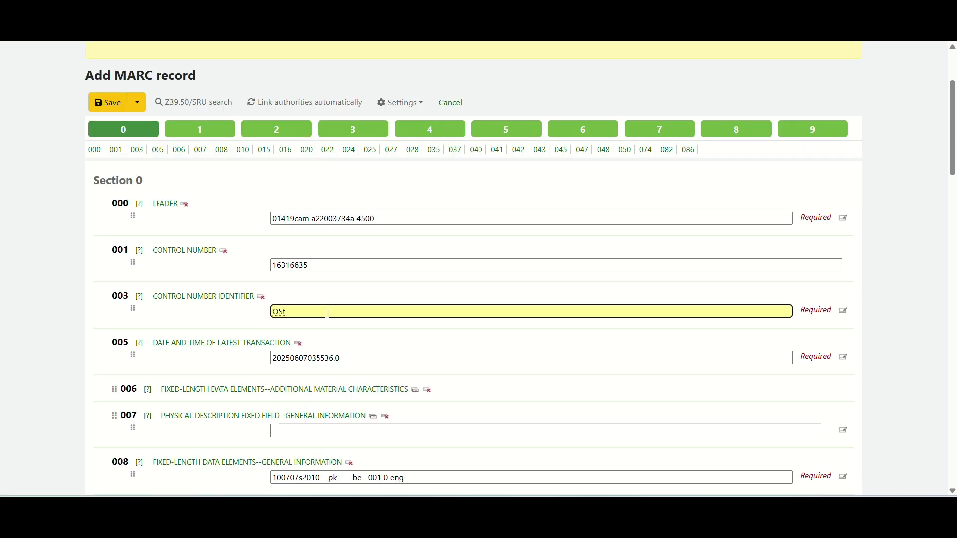
{"action": "left_click", "coordinate": [113, 107]}
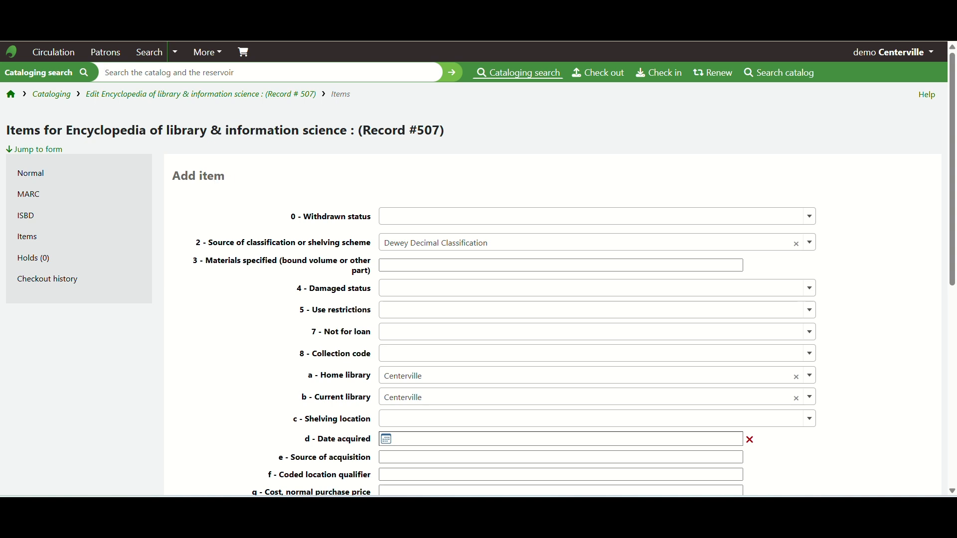
Step: Try to add a Books item at Centerville with full call number 25.4 and barcode 00001
{"action": "scroll", "coordinate": [390, 169], "scroll_direction": "down", "scroll_amount": 1}
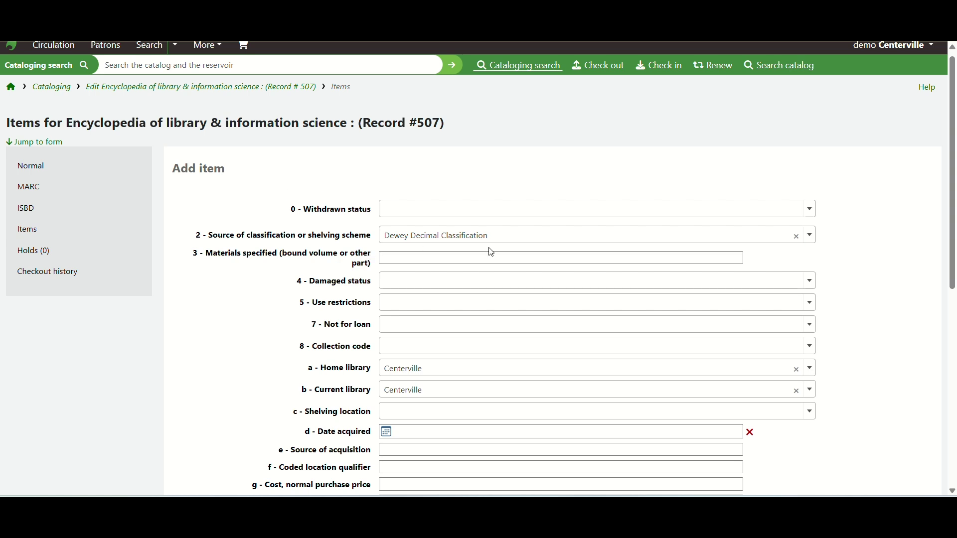
{"action": "scroll", "coordinate": [491, 252], "scroll_direction": "down", "scroll_amount": 3}
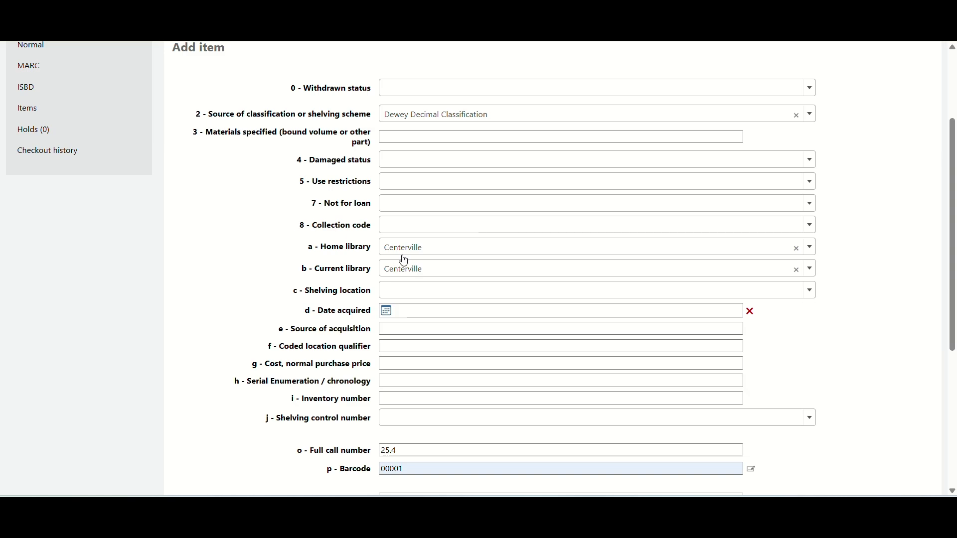
{"action": "scroll", "coordinate": [432, 274], "scroll_direction": "down", "scroll_amount": 5}
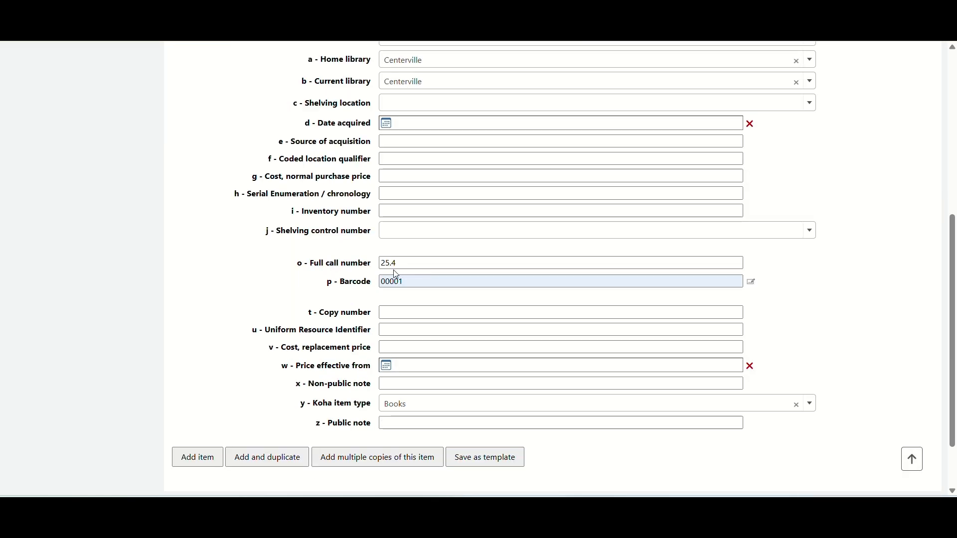
{"action": "left_click", "coordinate": [407, 265]}
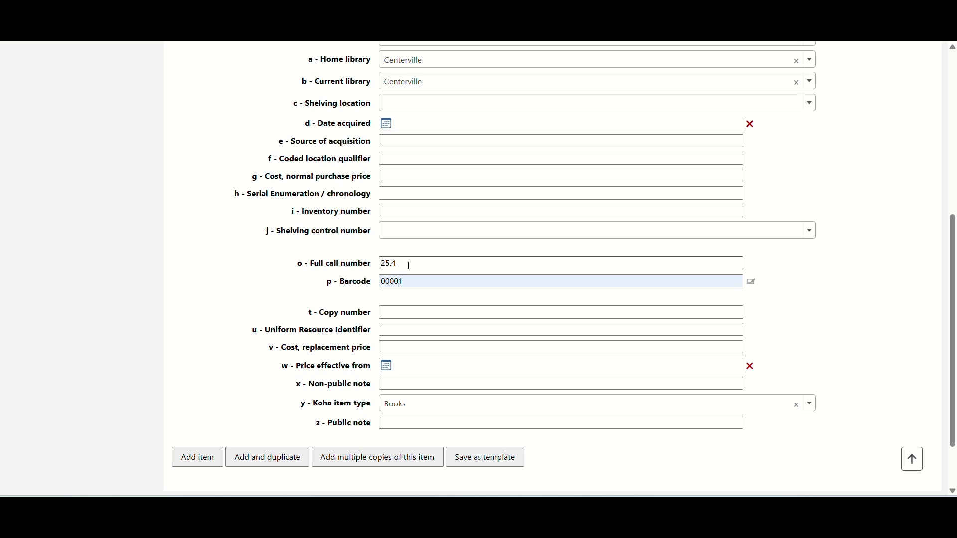
{"action": "left_click", "coordinate": [409, 266]}
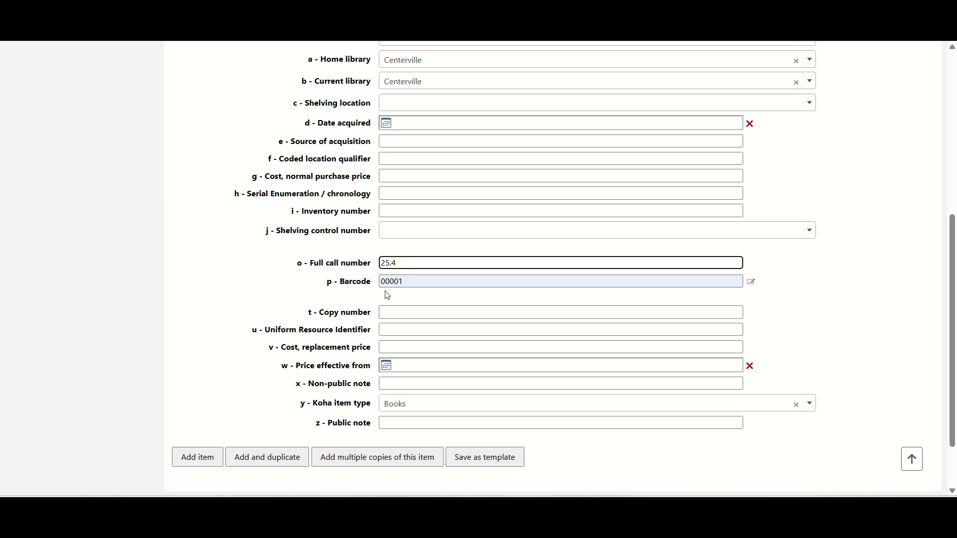
{"action": "scroll", "coordinate": [411, 293], "scroll_direction": "down", "scroll_amount": 3}
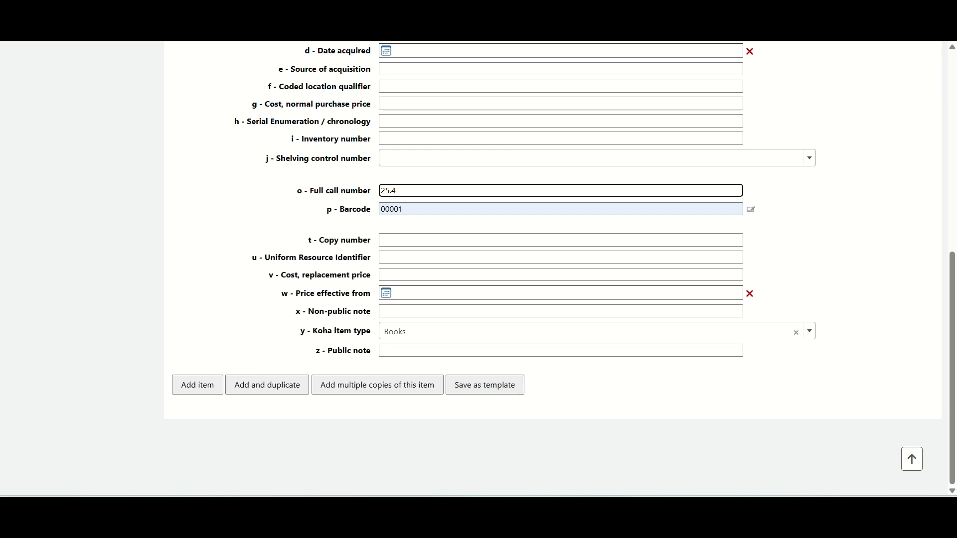
{"action": "left_click", "coordinate": [375, 54]}
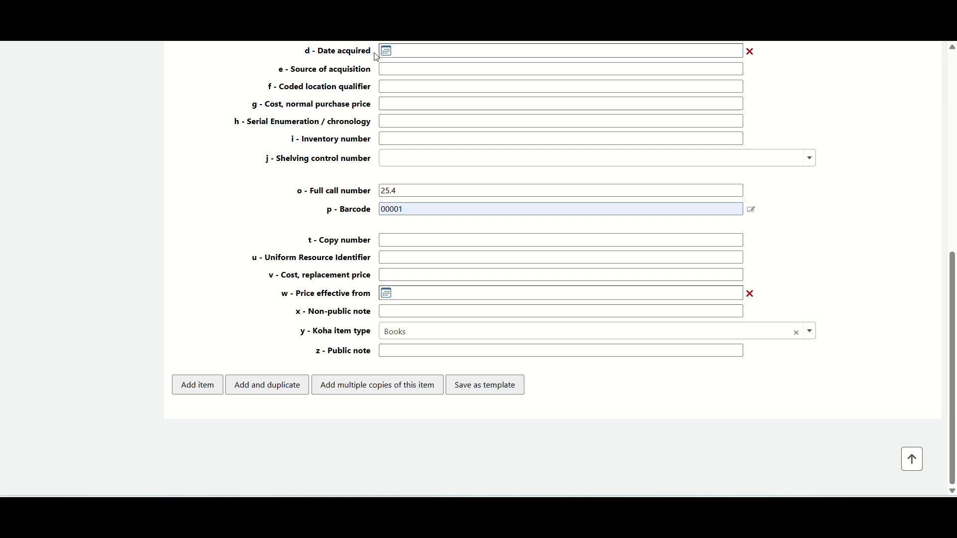
{"action": "left_click", "coordinate": [199, 388]}
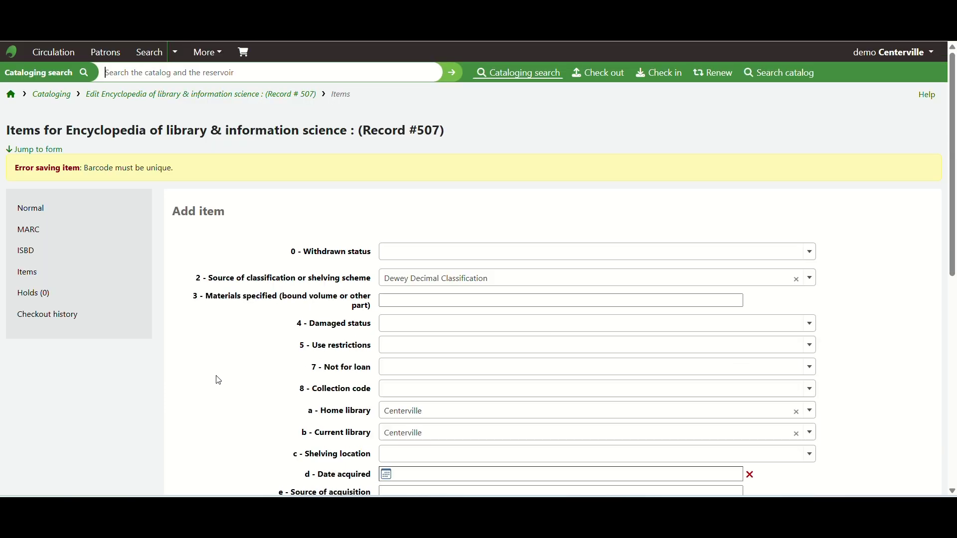
Step: Change the item's barcode to 123456 and add the item to the record
{"action": "scroll", "coordinate": [376, 298], "scroll_direction": "down", "scroll_amount": 2}
{"action": "scroll", "coordinate": [376, 298], "scroll_direction": "up", "scroll_amount": 1}
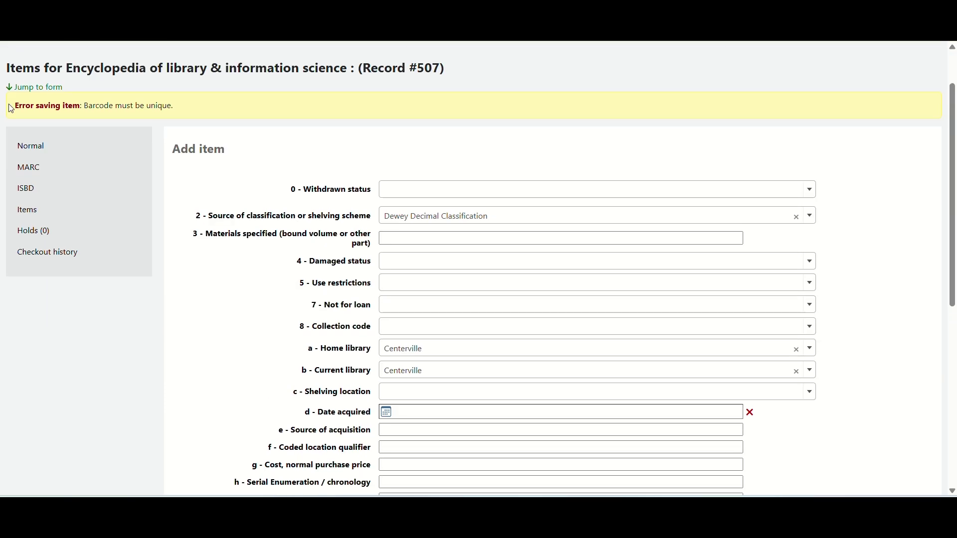
{"action": "scroll", "coordinate": [415, 385], "scroll_direction": "down", "scroll_amount": 1}
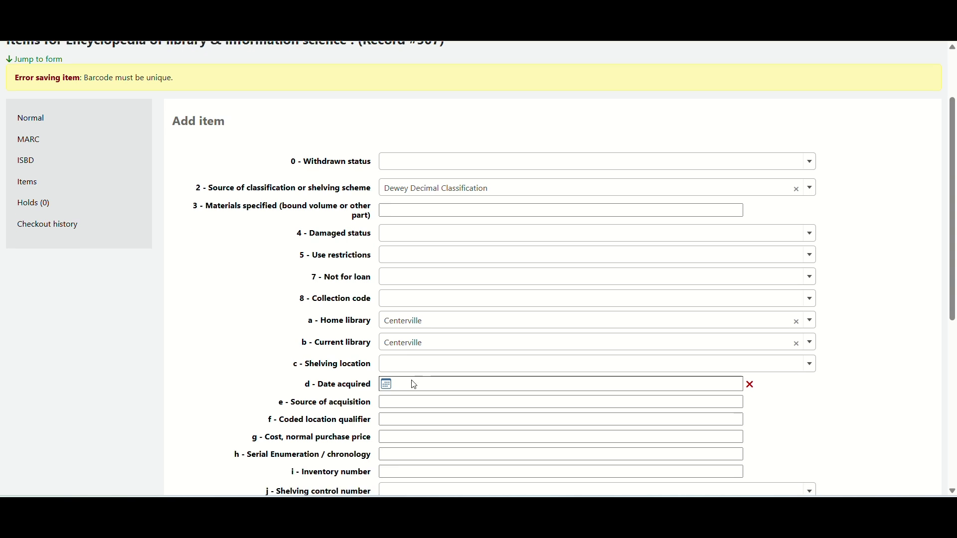
{"action": "scroll", "coordinate": [414, 385], "scroll_direction": "down", "scroll_amount": 3}
{"action": "left_click", "coordinate": [413, 380]}
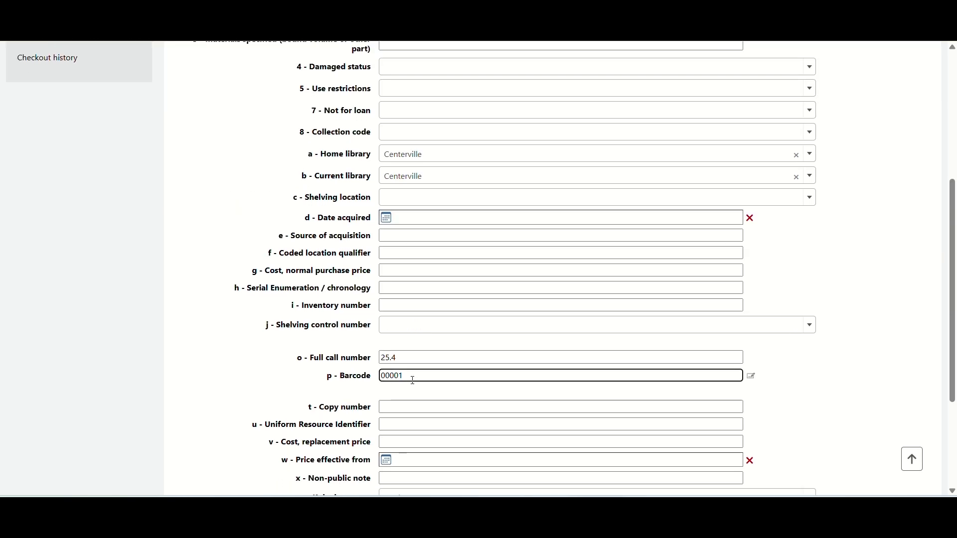
{"action": "key", "text": "BackSpace"}
{"action": "key", "text": "BackSpace"}
{"action": "key", "text": "BackSpace"}
{"action": "key", "text": "BackSpace"}
{"action": "key", "text": "BackSpace"}
{"action": "type", "text": "1234"}
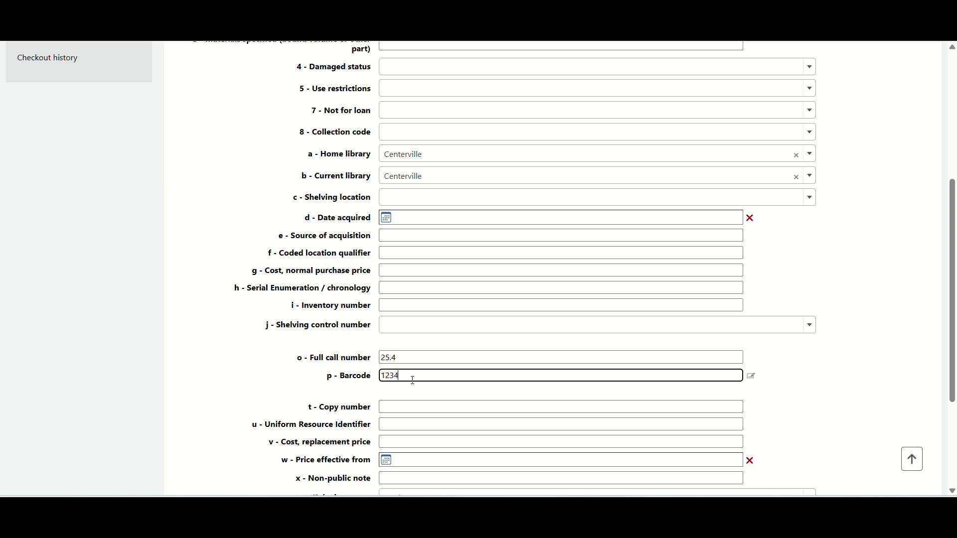
{"action": "type", "text": "56"}
{"action": "scroll", "coordinate": [420, 262], "scroll_direction": "down", "scroll_amount": 3}
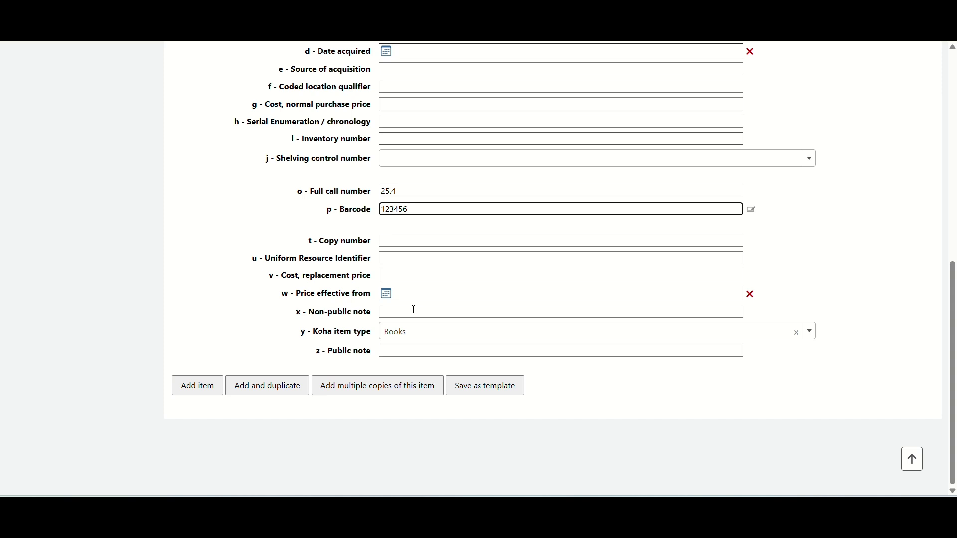
{"action": "left_click", "coordinate": [204, 394]}
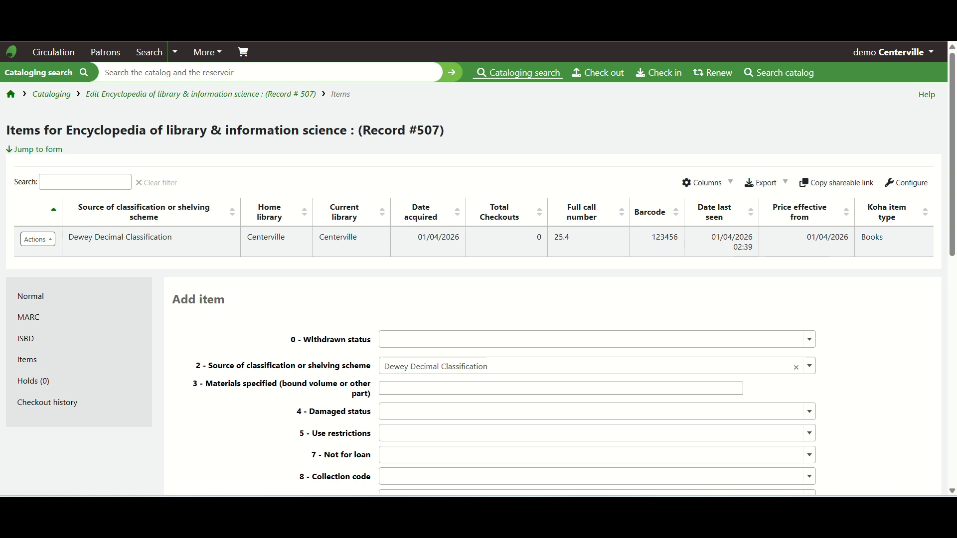
{"action": "left_click", "coordinate": [50, 244]}
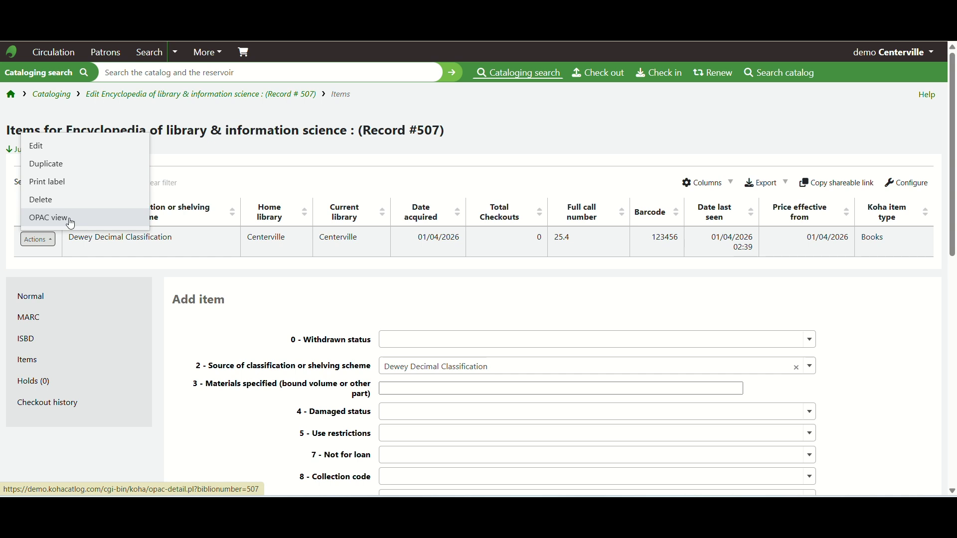
{"action": "left_click", "coordinate": [194, 192]}
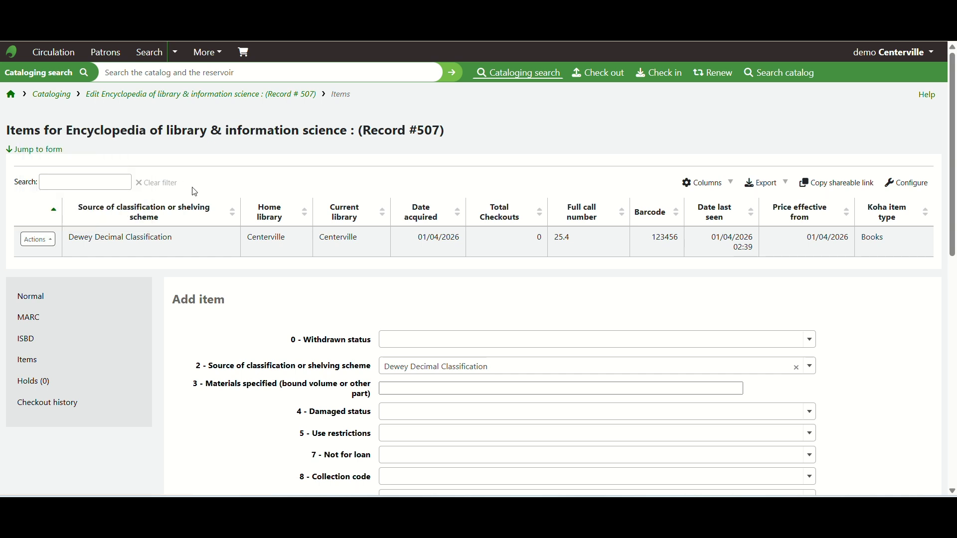